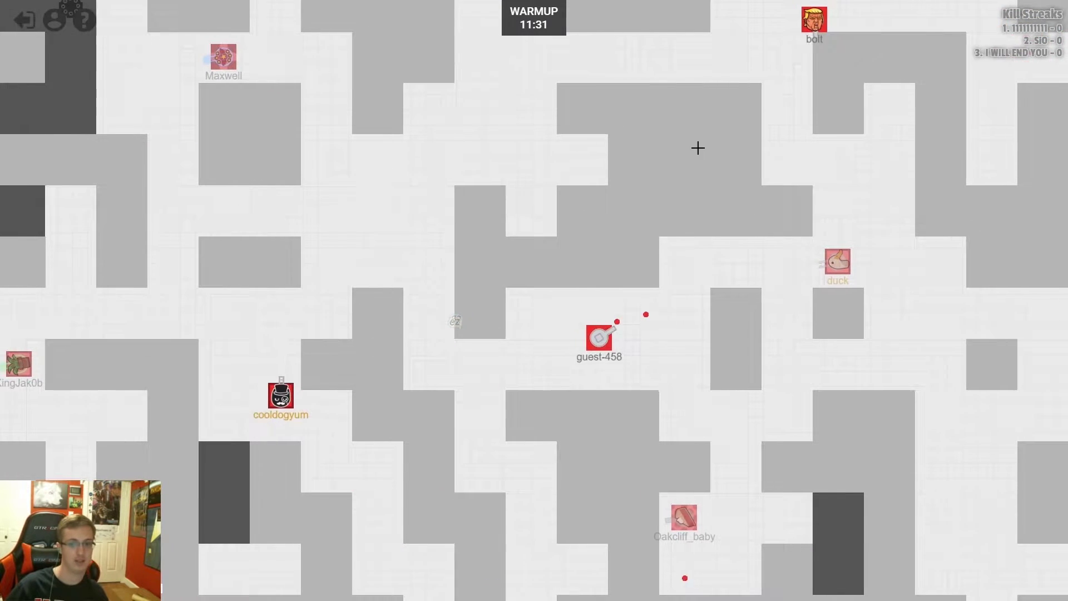
# - Bring up the Free-For-All scoreboard and scroll up and down its player list
pyautogui.press('Tab')
pyautogui.scroll(-8, 548, 275)
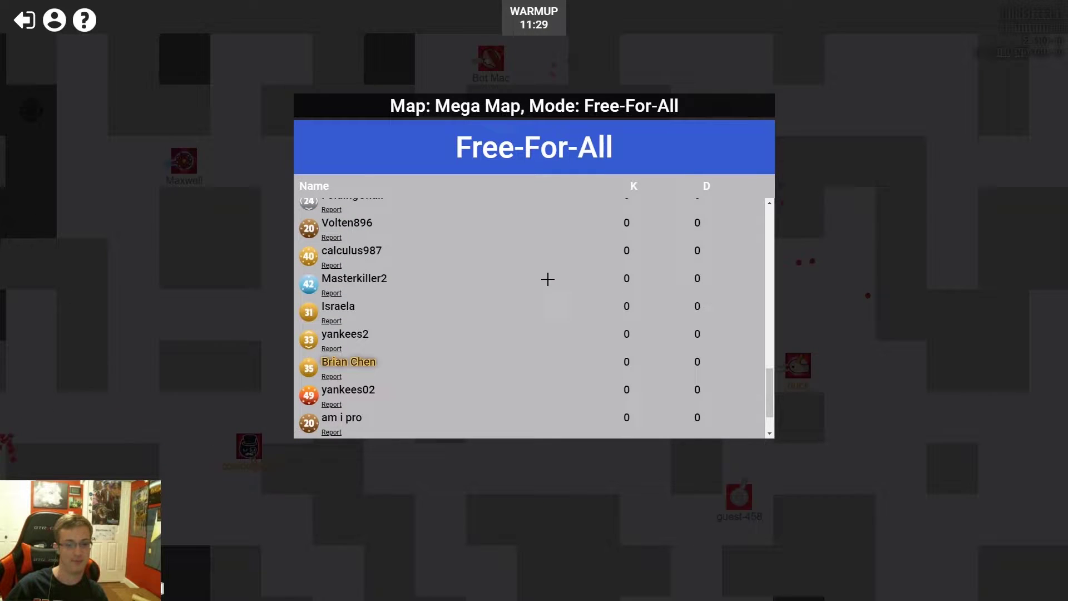
pyautogui.scroll(-2, 547, 279)
pyautogui.scroll(15, 556, 270)
pyautogui.scroll(-3, 558, 268)
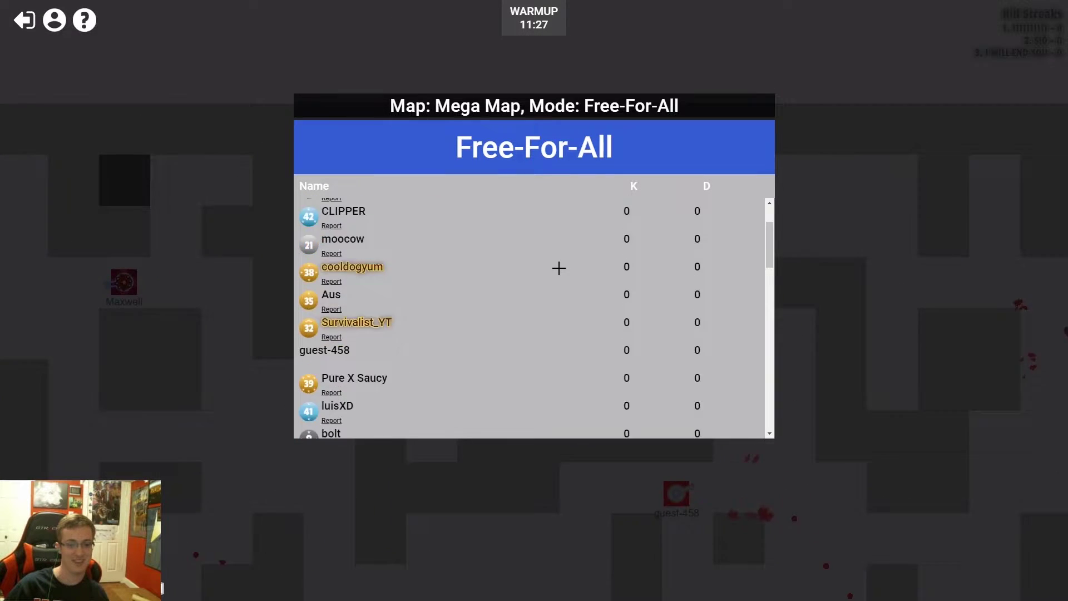
pyautogui.scroll(3, 556, 268)
# - Hide and reopen the scoreboard, then scroll through the players again
pyautogui.press('Tab')
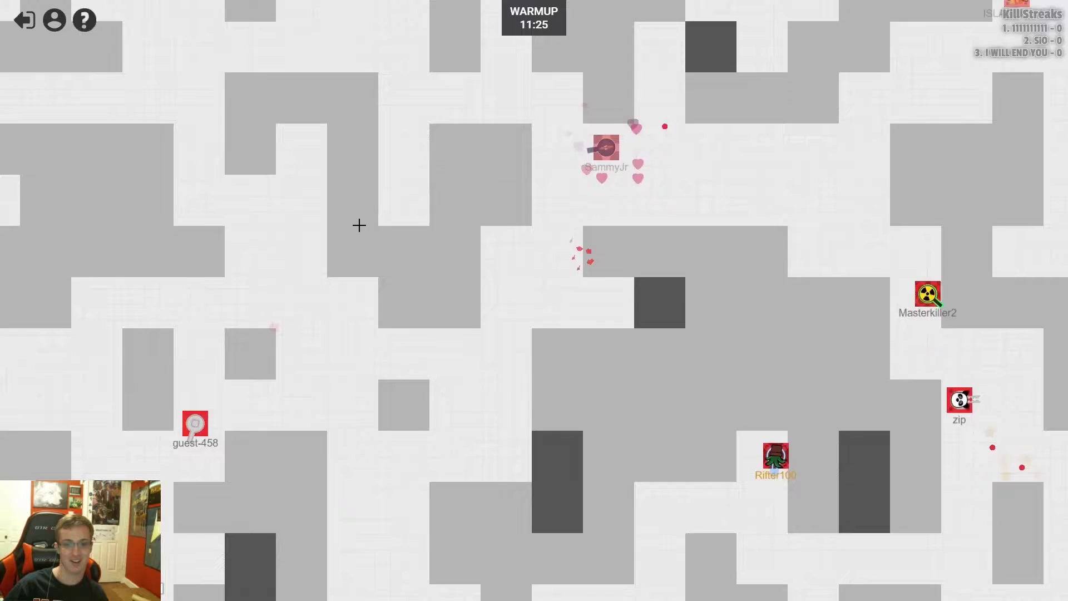
pyautogui.press('Tab')
pyautogui.scroll(-10, 370, 229)
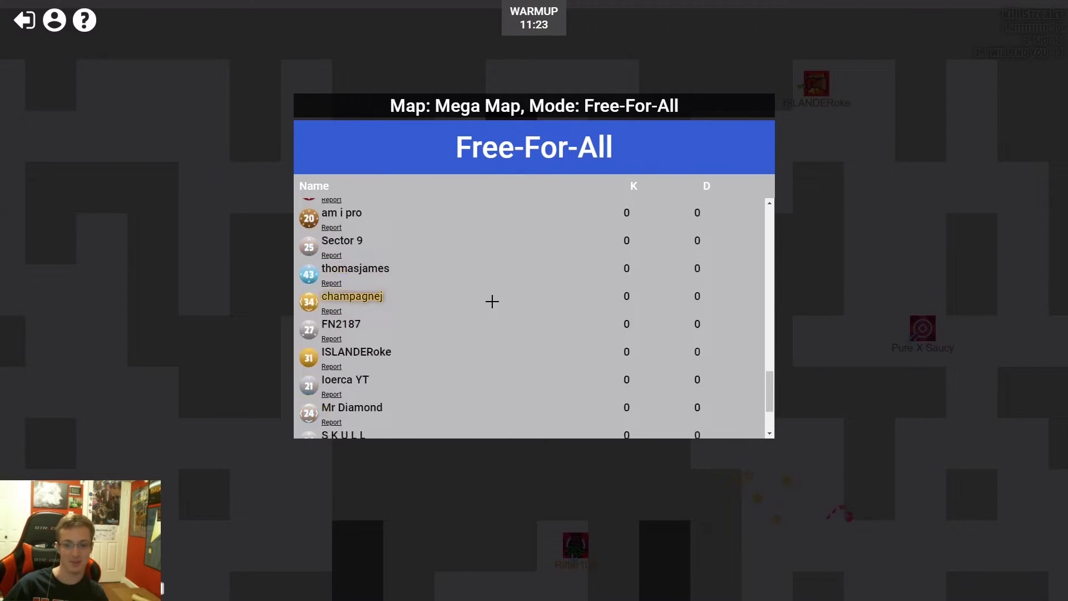
pyautogui.scroll(12, 492, 301)
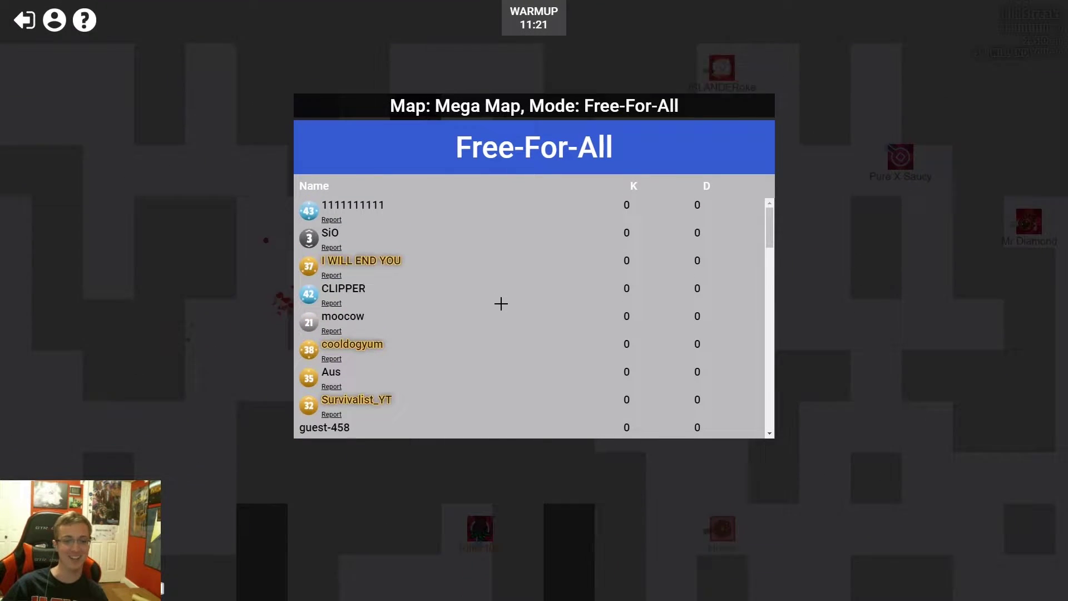
# - Lower the computer's volume and keep scrolling down the player list
pyautogui.press('XF86AudioLowerVolume')
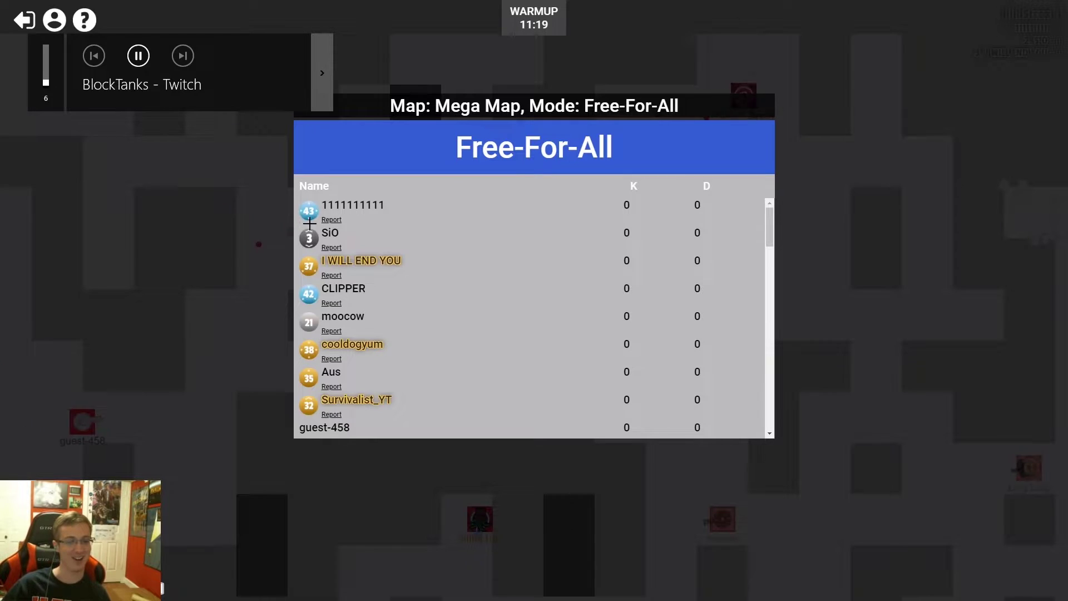
pyautogui.scroll(-2, 310, 256)
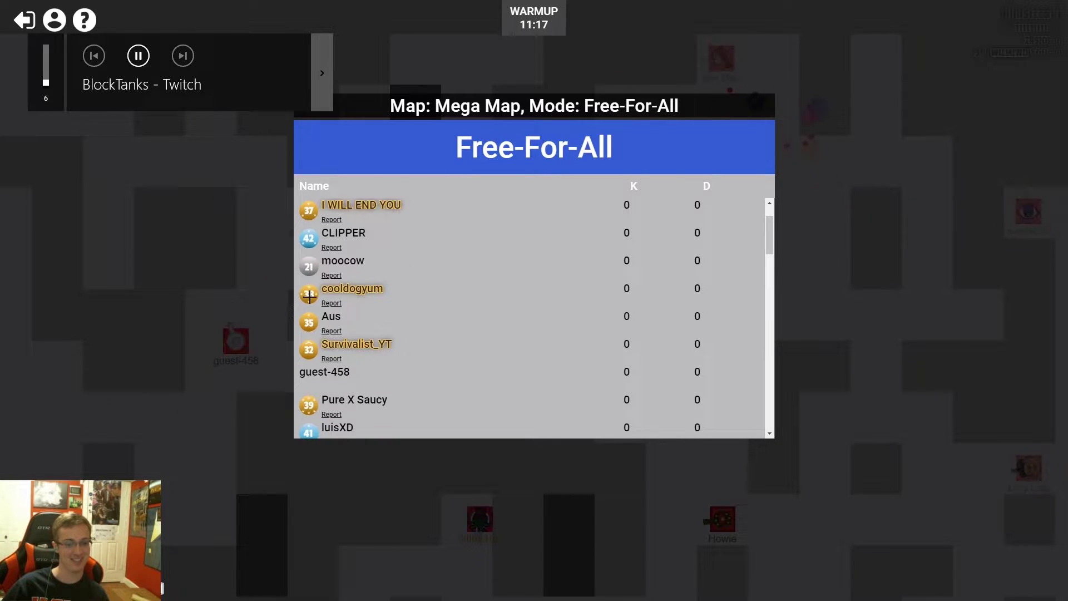
pyautogui.scroll(-3, 317, 286)
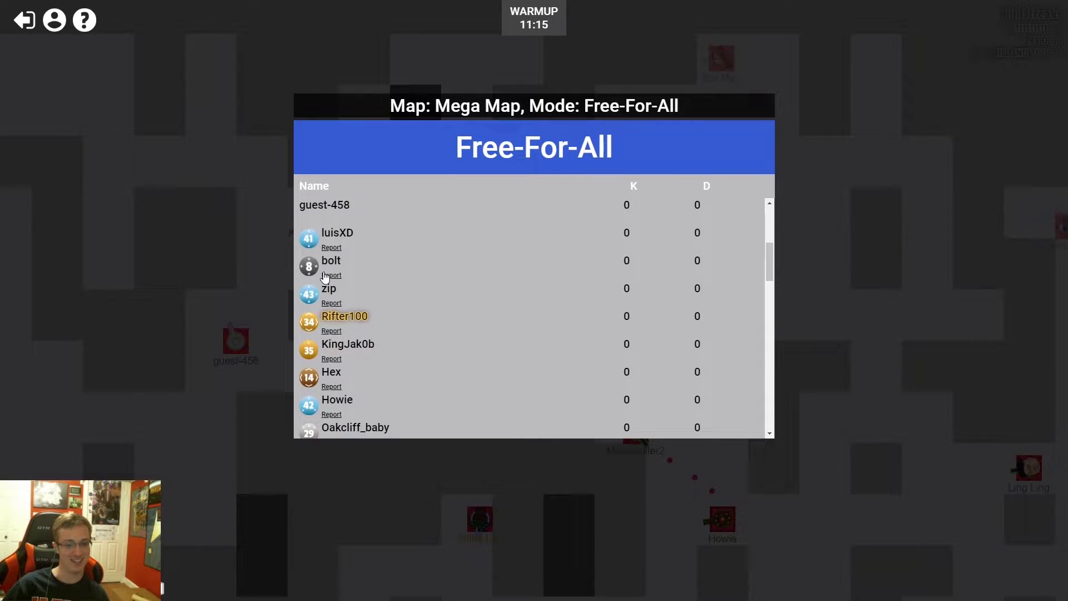
pyautogui.scroll(-3, 320, 300)
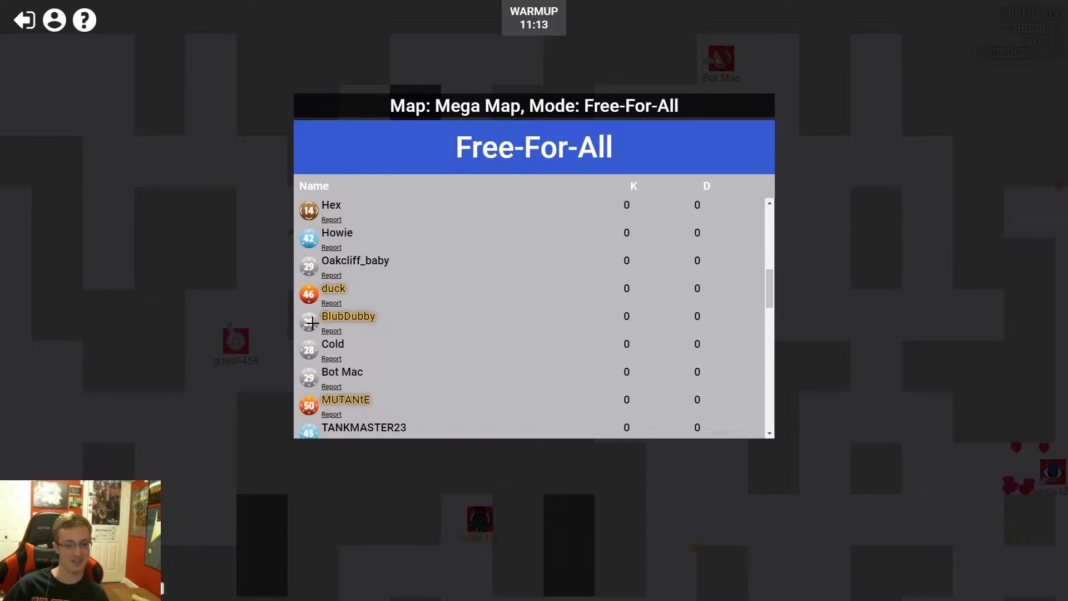
pyautogui.scroll(-10, 314, 317)
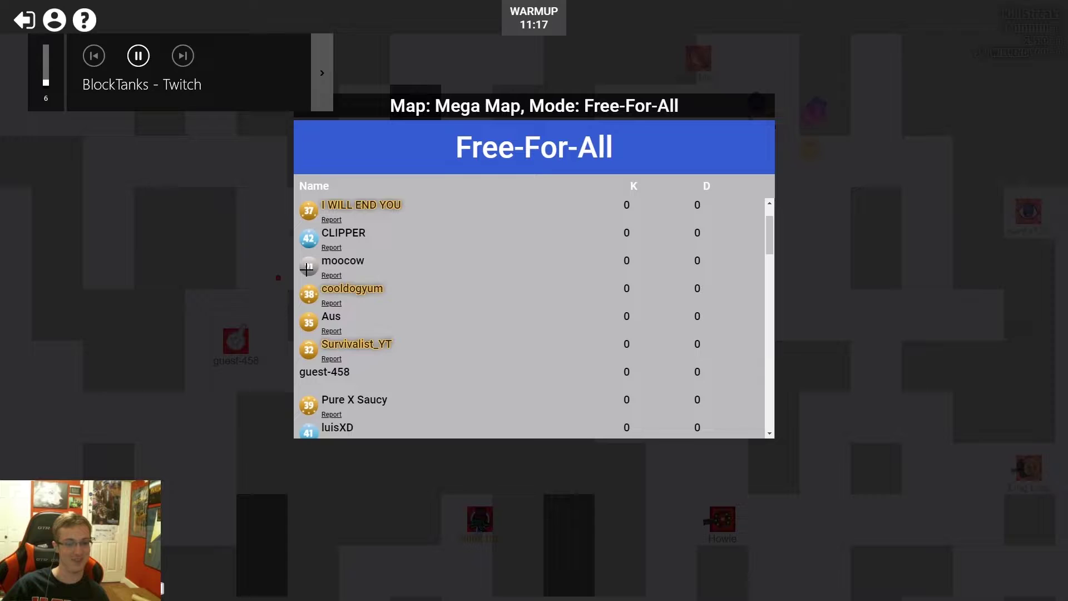
pyautogui.scroll(-3, 308, 348)
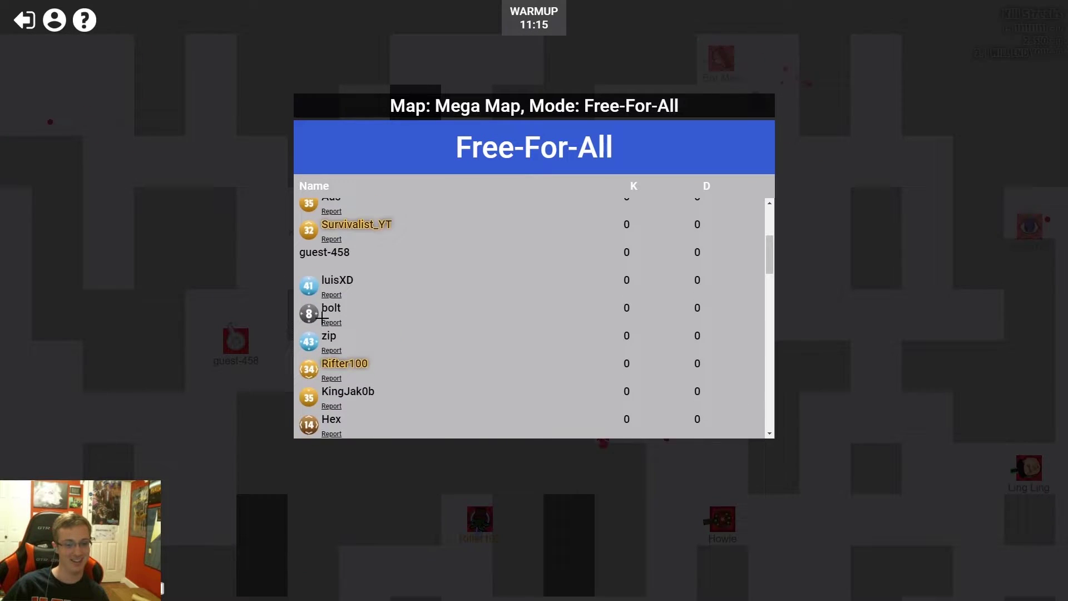
pyautogui.scroll(-5, 312, 323)
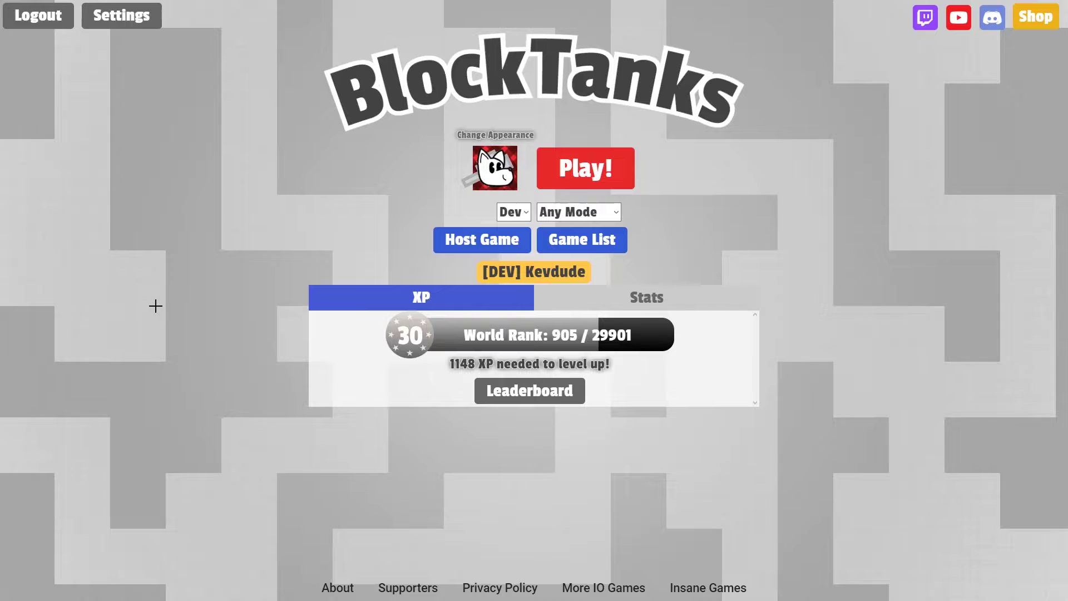
# - Open Host Game settings and scroll the Official Maps down to Mega Map (Esports Exclusive)
pyautogui.click(483, 241)
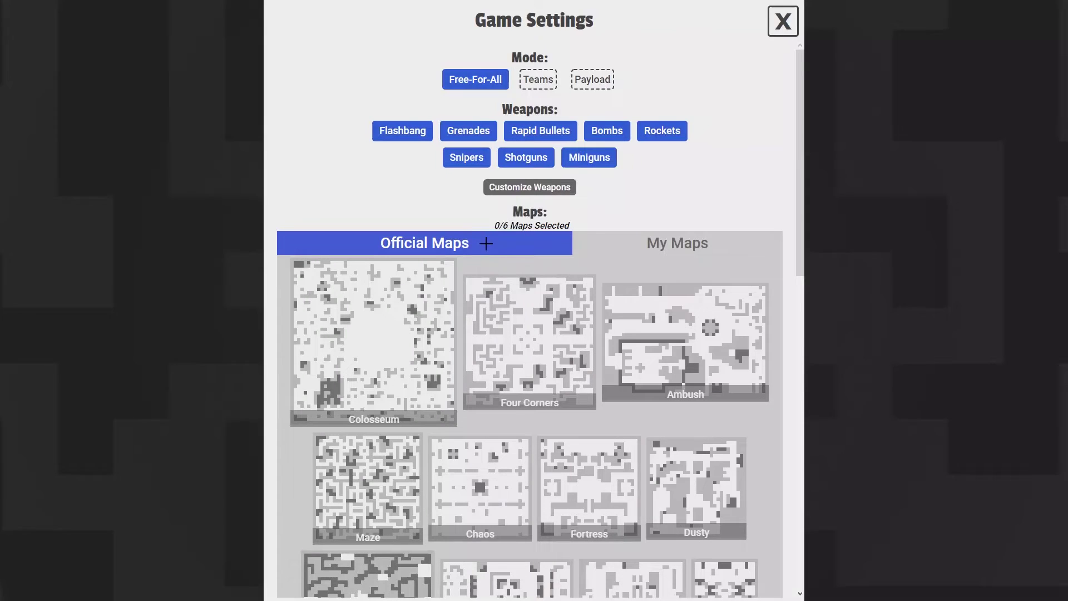
pyautogui.scroll(-5, 481, 317)
pyautogui.scroll(-2, 490, 328)
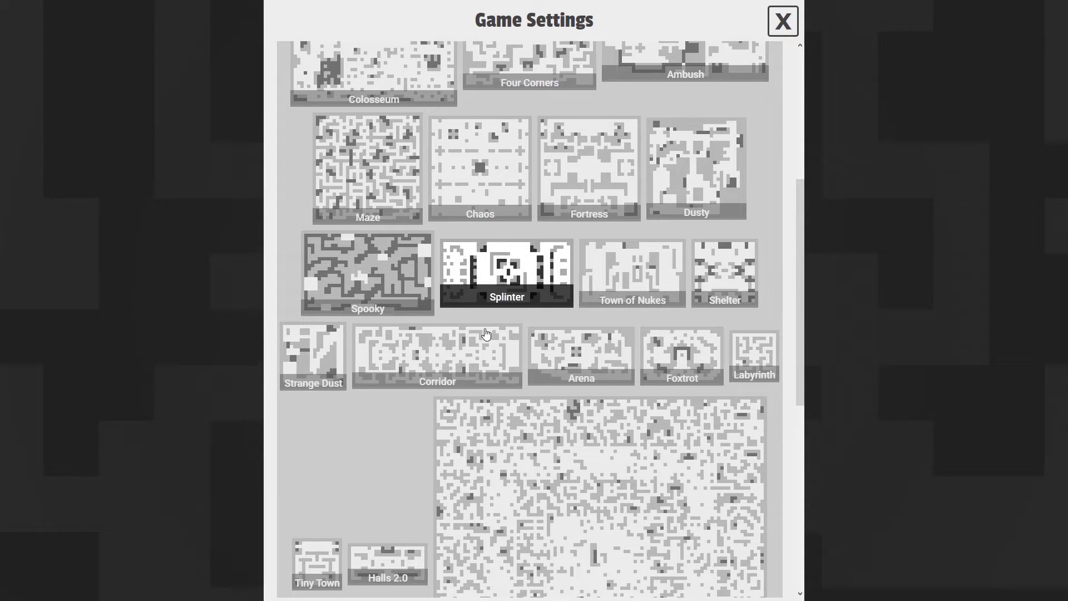
pyautogui.scroll(-3, 612, 350)
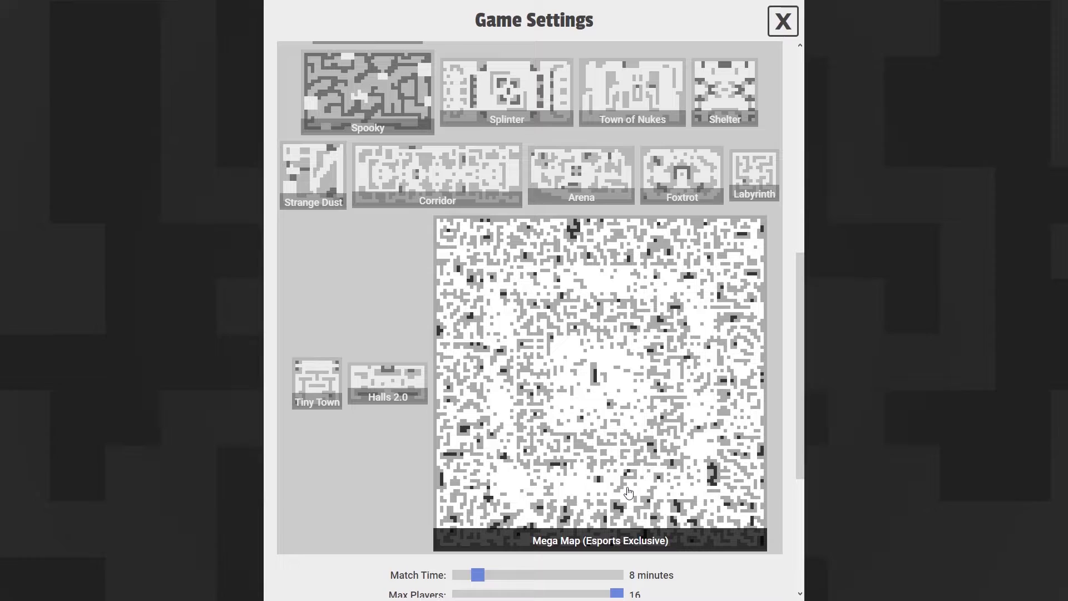
# - Select Mega Map as the match map and lengthen the match time beyond 8 minutes
pyautogui.click(622, 349)
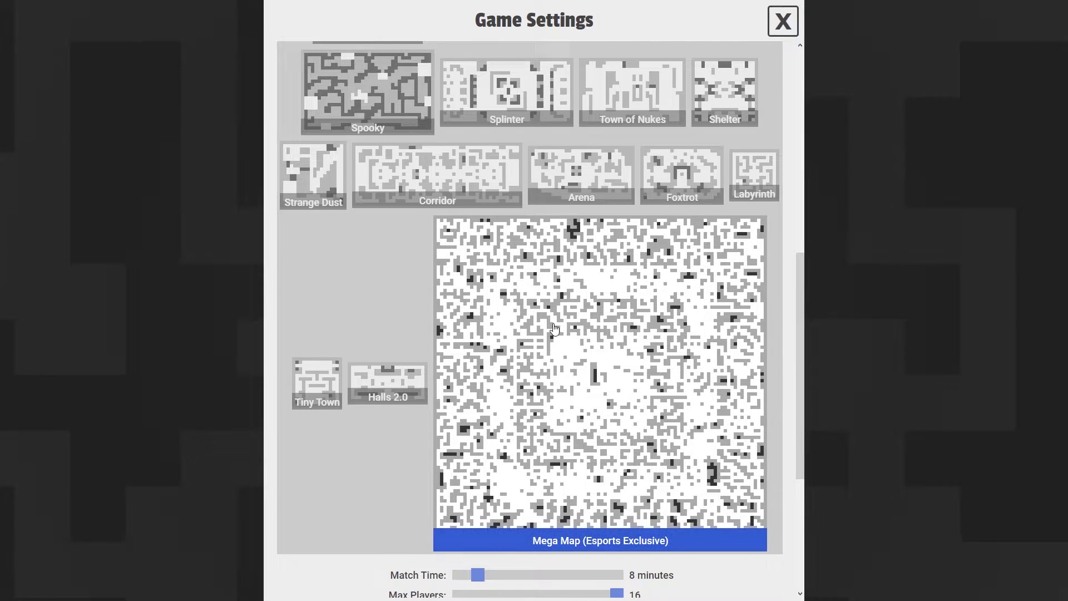
pyautogui.scroll(-4, 482, 315)
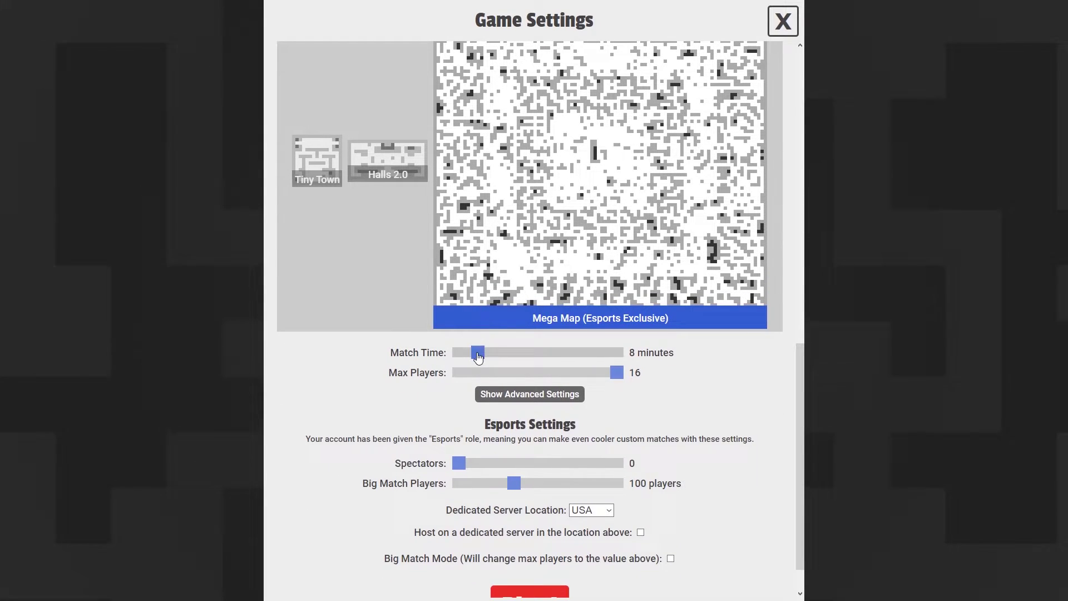
pyautogui.moveTo(477, 352); pyautogui.dragTo(510, 366)
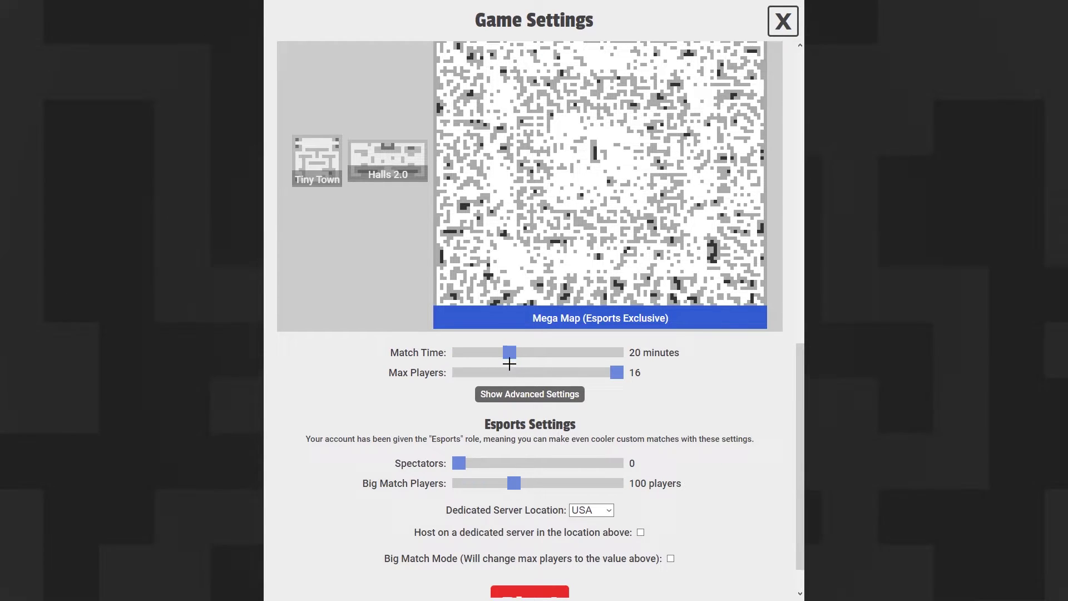
# - In the advanced settings, set Warmup Time to 10 minutes and Weapon Spawn Rate to 80 spawns/minute
pyautogui.click(508, 395)
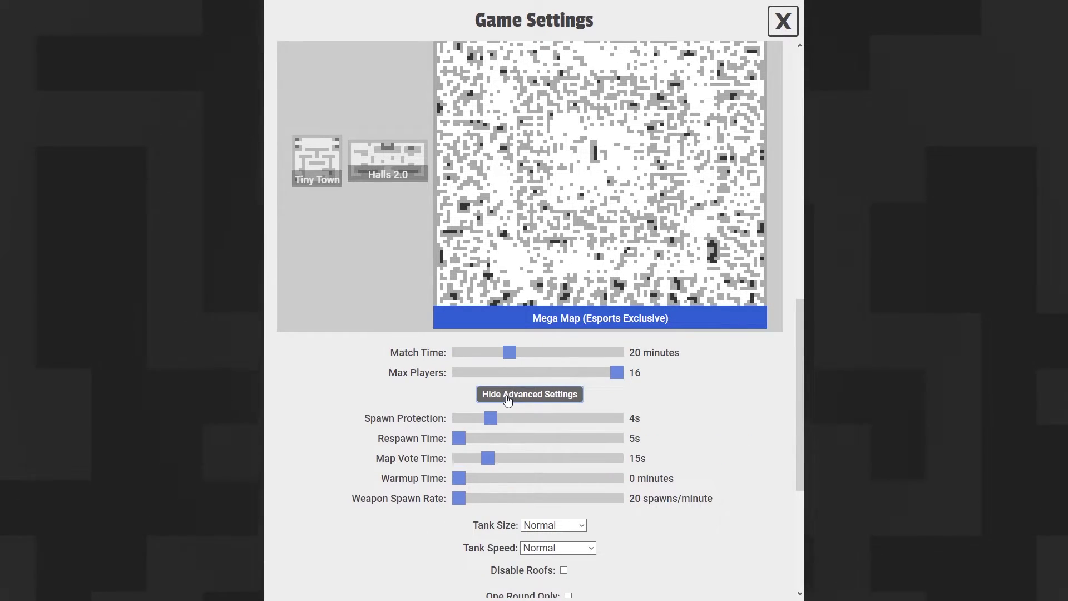
pyautogui.scroll(-3, 334, 399)
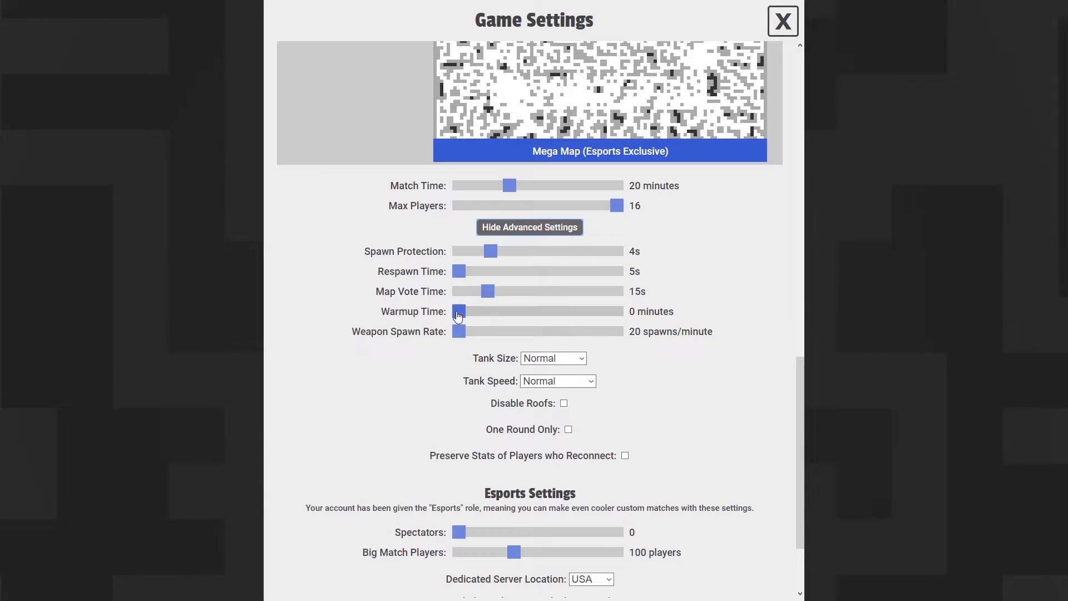
pyautogui.moveTo(460, 316); pyautogui.dragTo(513, 320)
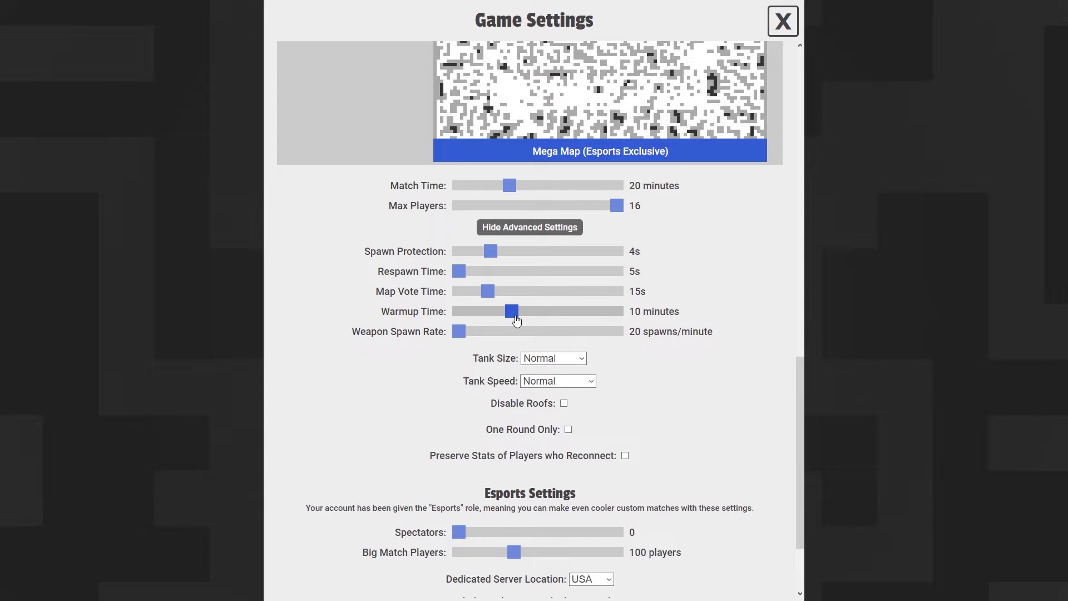
pyautogui.moveTo(460, 332); pyautogui.dragTo(558, 339)
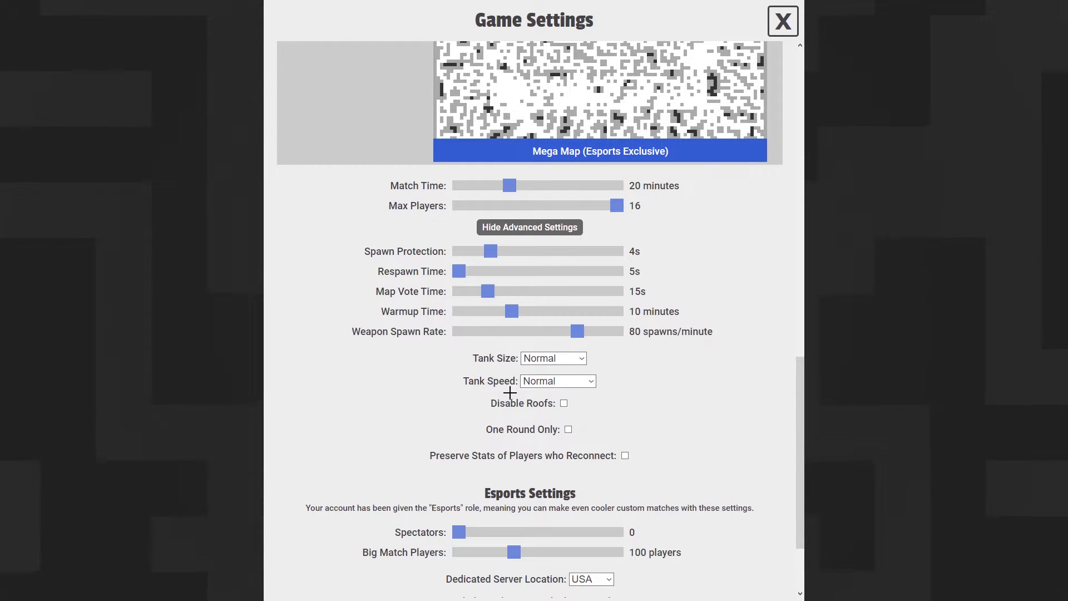
# - Turn on One Round Only, then bring up the test match scoreboard and scroll it
pyautogui.click(523, 435)
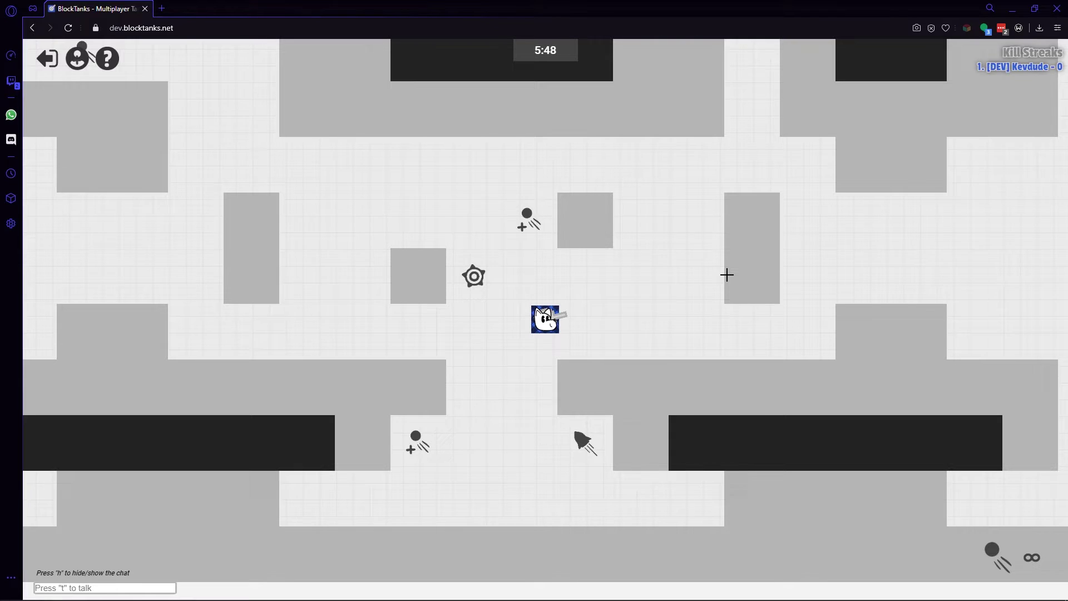
pyautogui.press('Return')
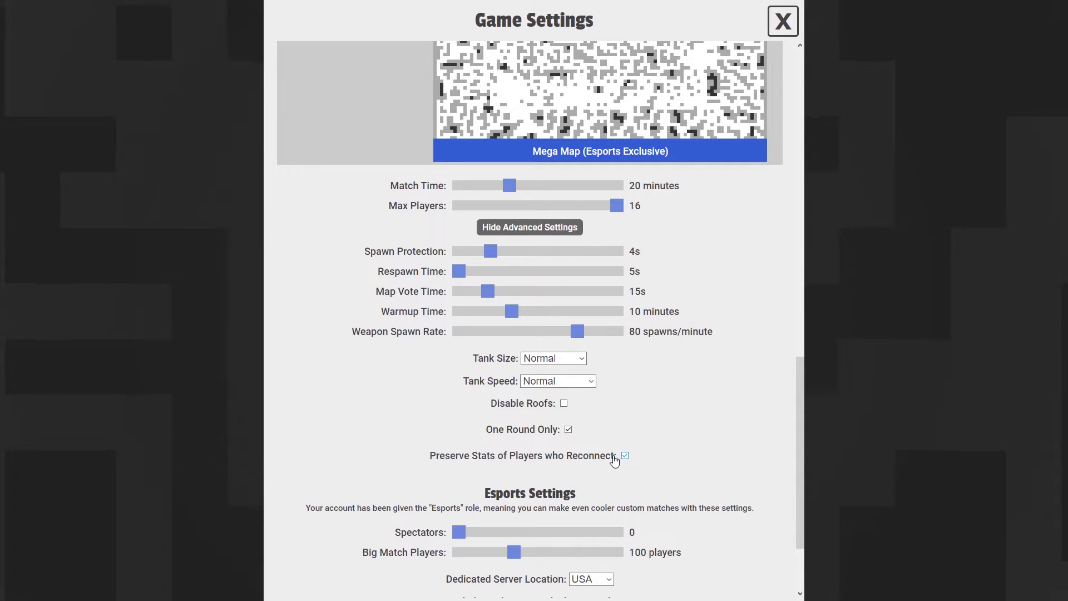
pyautogui.scroll(-3, 546, 460)
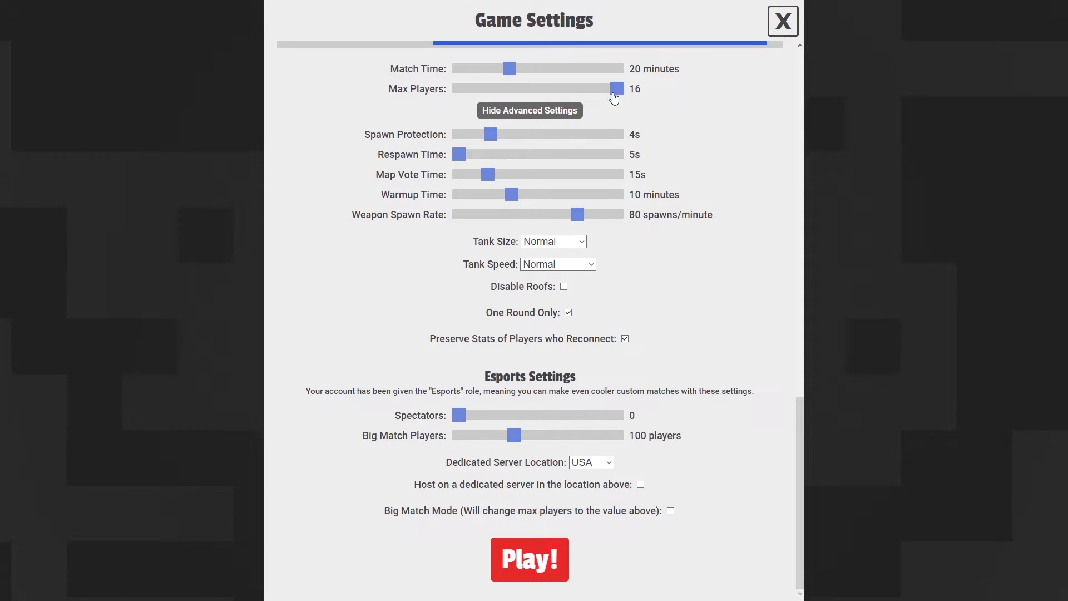
# - Set Max Players to 2 and Spectators to 1, and enable Big Match Mode with 150 players
pyautogui.moveTo(616, 90); pyautogui.dragTo(468, 98)
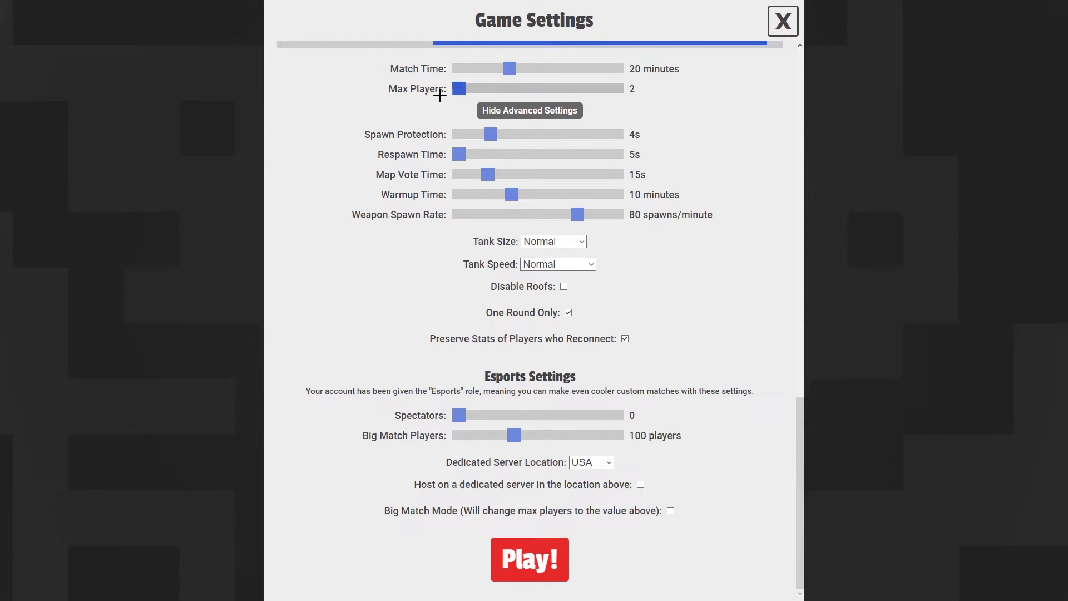
pyautogui.moveTo(469, 423); pyautogui.dragTo(491, 426)
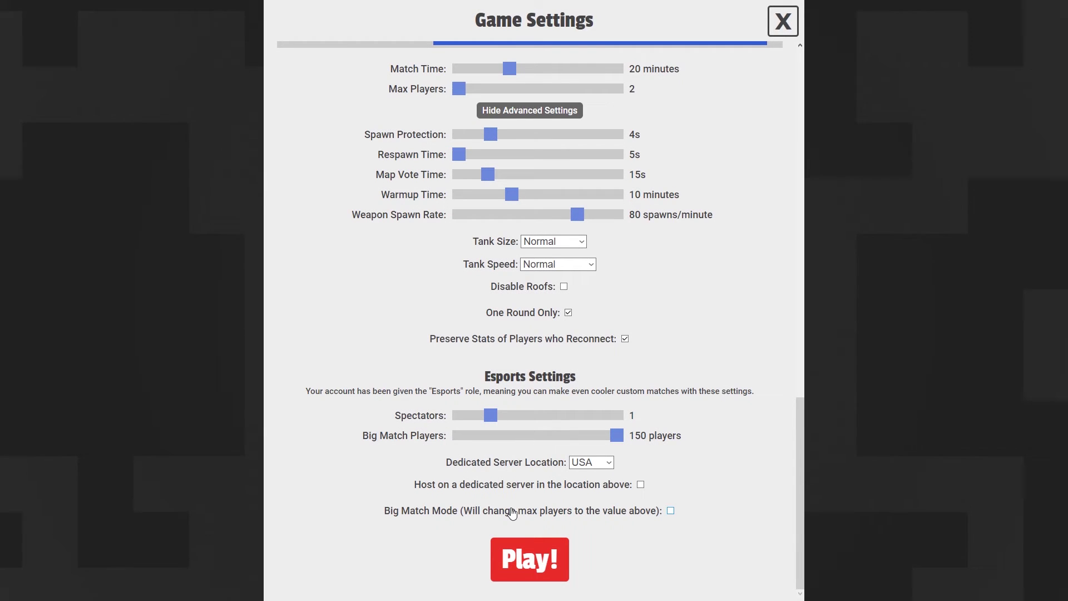
pyautogui.click(670, 510)
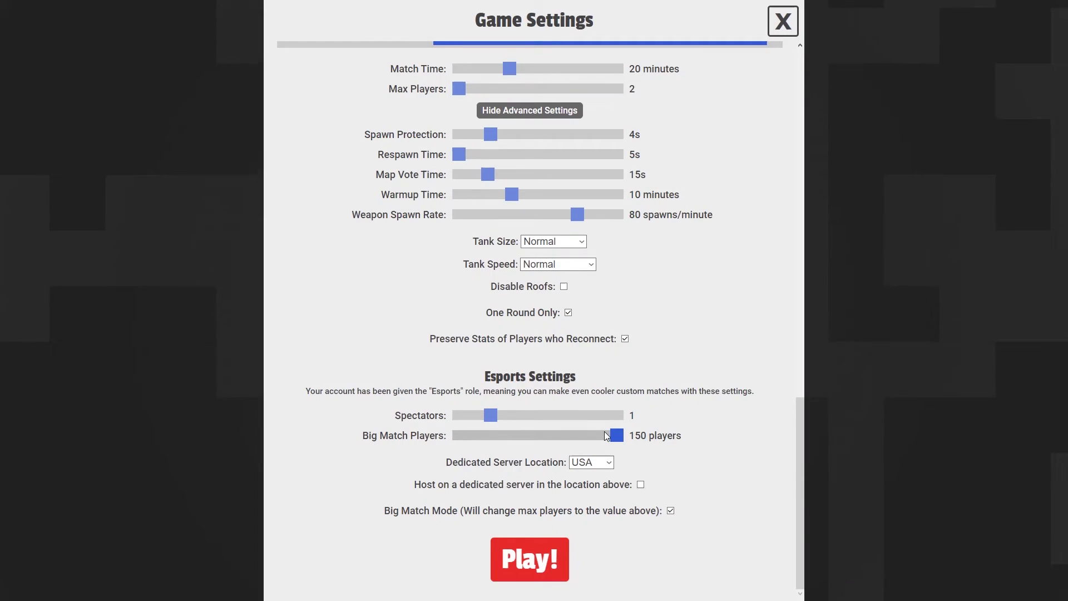
# - Host the match on a dedicated server in the USA location
pyautogui.click(601, 489)
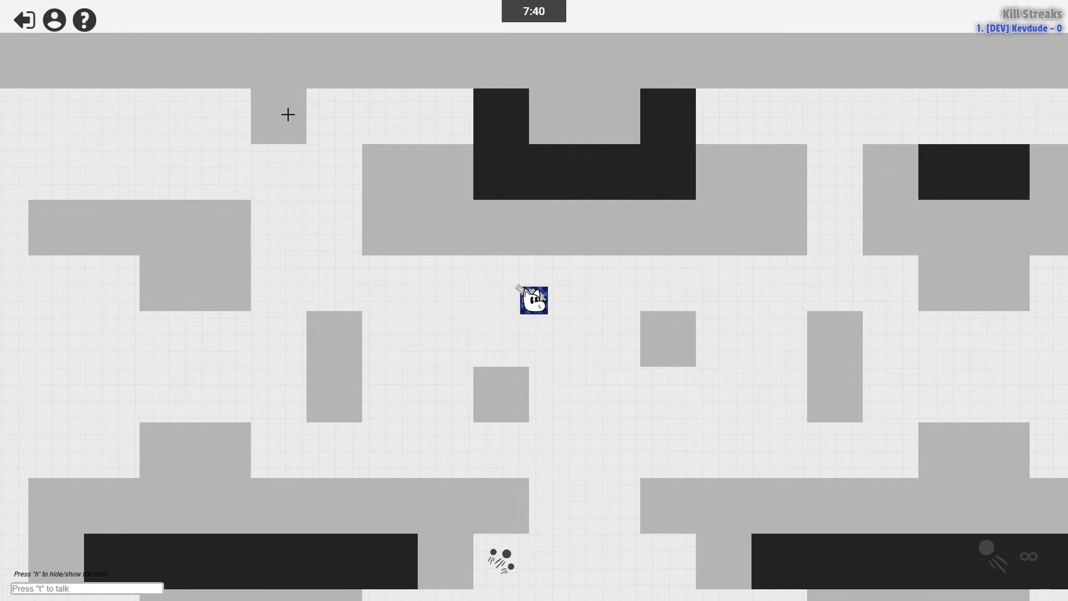
# - From the match scoreboard, switch to Spectate (Beta) mode
pyautogui.click(53, 25)
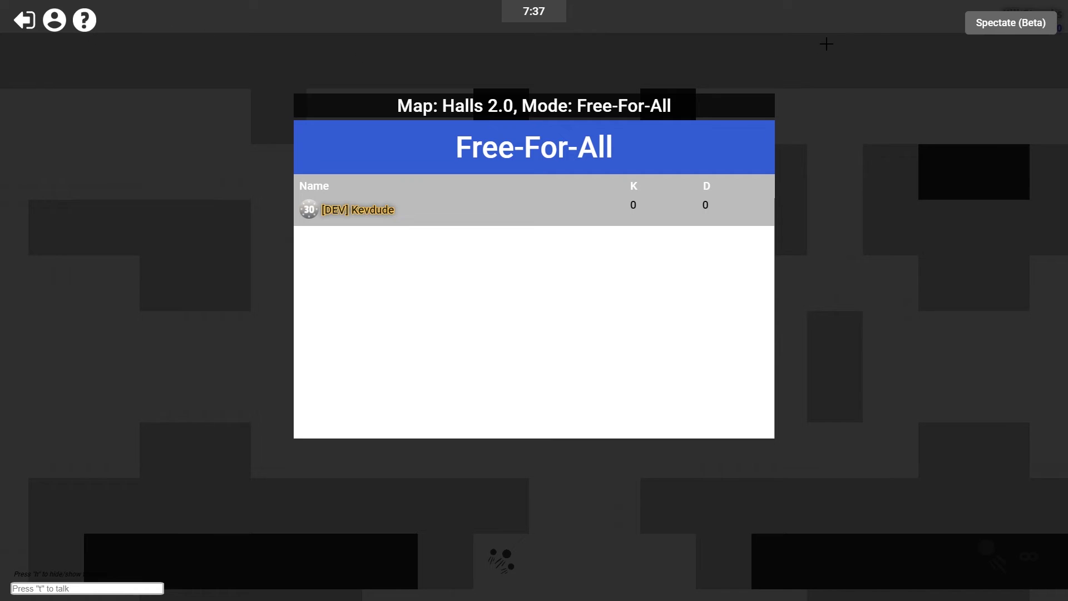
pyautogui.click(1000, 34)
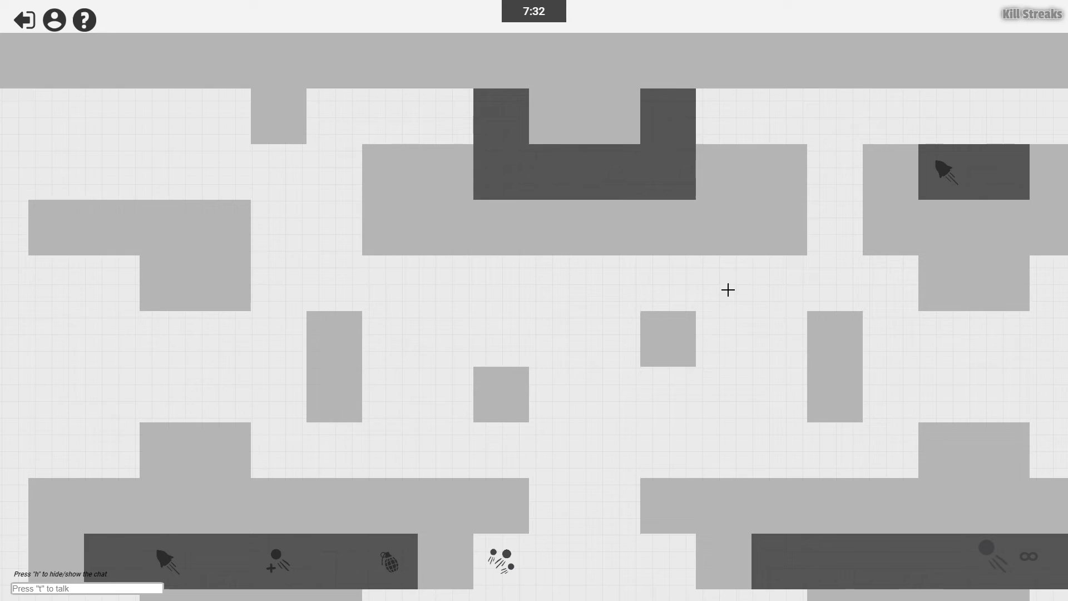
# - Switch to the manual spectator camera and pan around the map with W, A, S, D
pyautogui.click(778, 300)
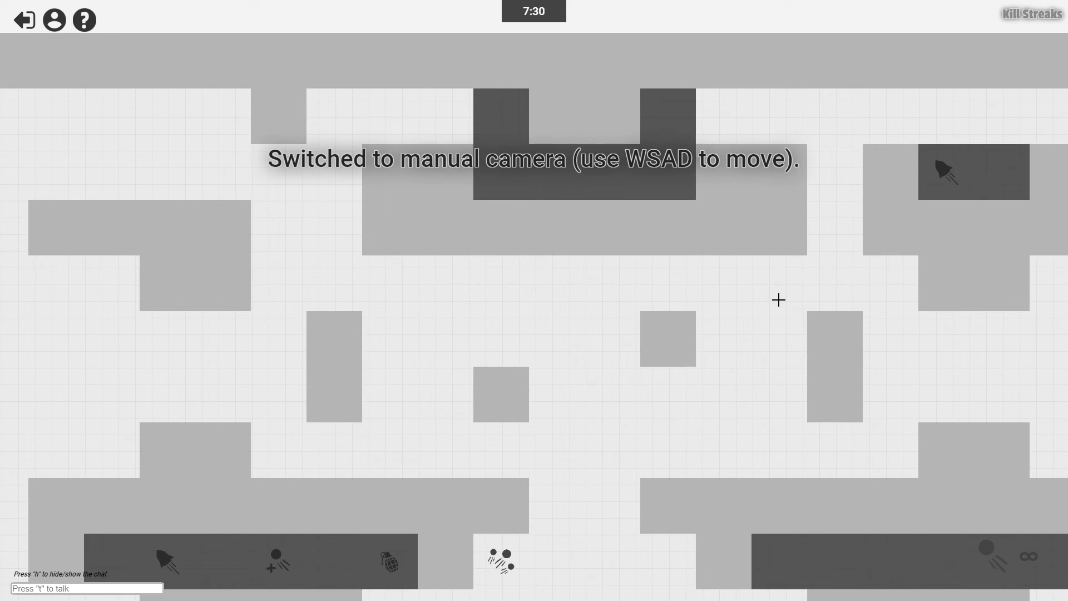
pyautogui.press('a')
pyautogui.press('w')
pyautogui.press('d')
pyautogui.press('s')
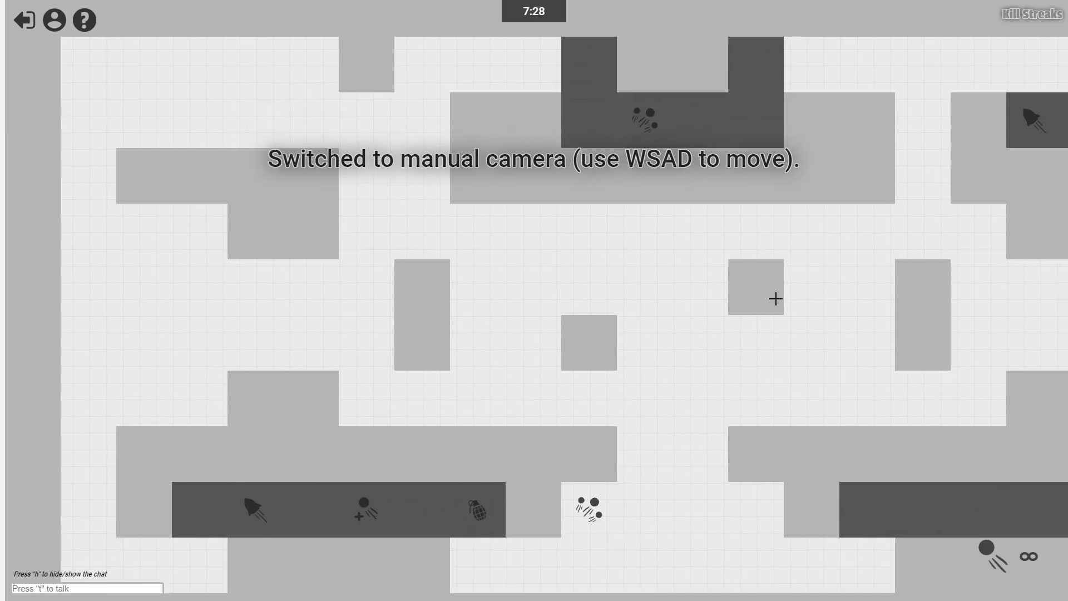
pyautogui.press('s')
pyautogui.press('a')
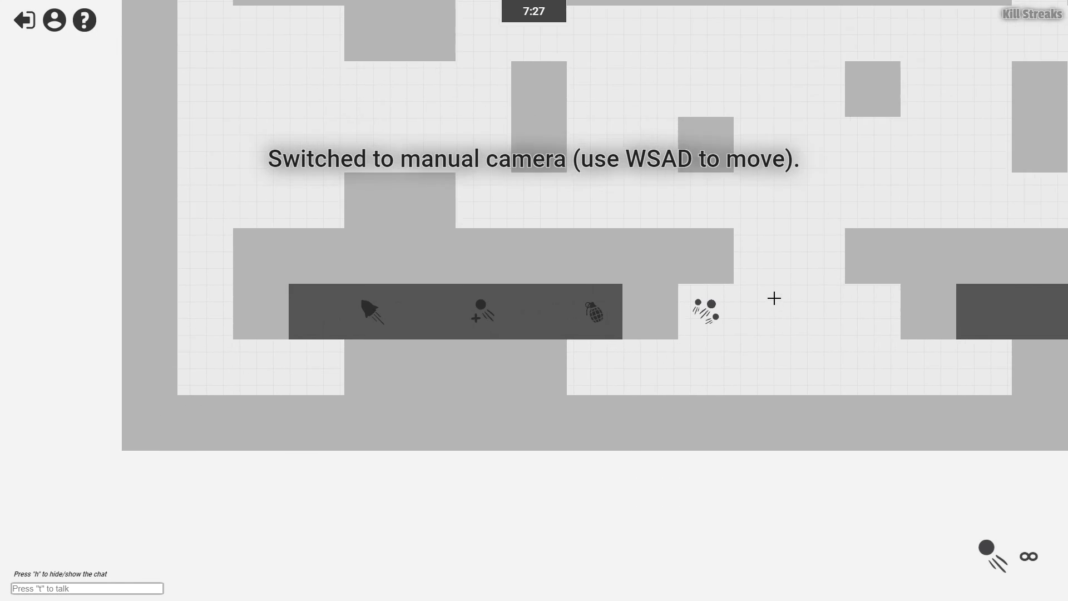
pyautogui.press('d')
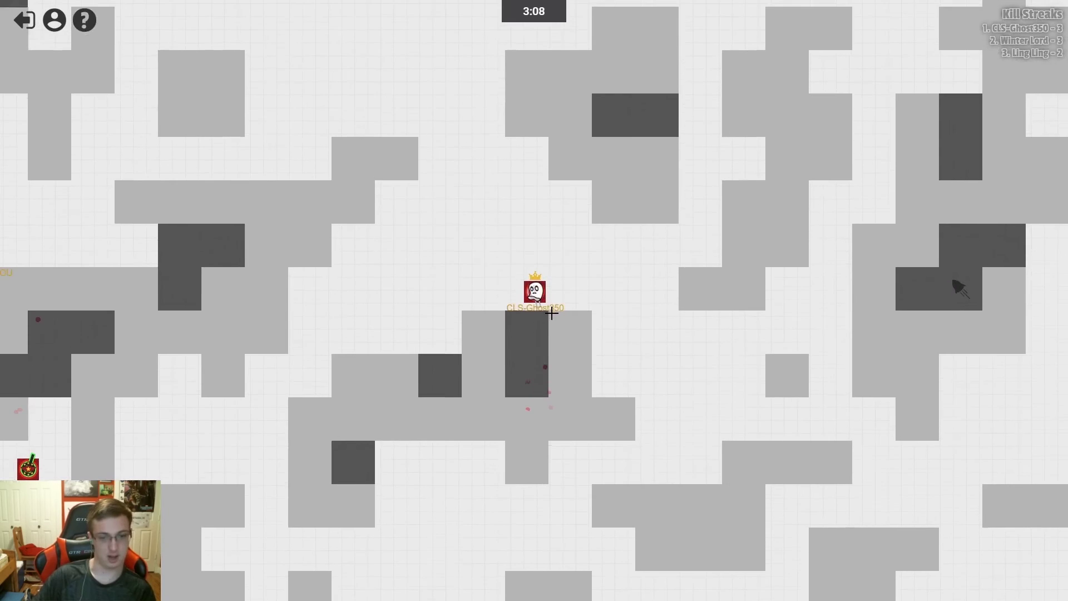
pyautogui.press('w')
pyautogui.press('a')
pyautogui.press('a')
pyautogui.press('s')
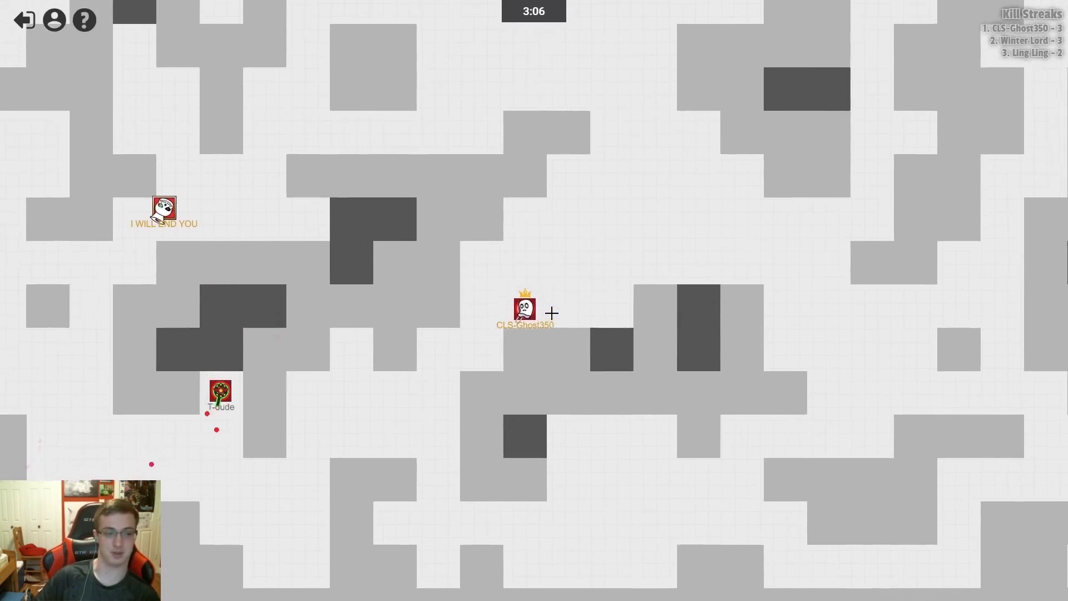
pyautogui.press('w')
pyautogui.press('d')
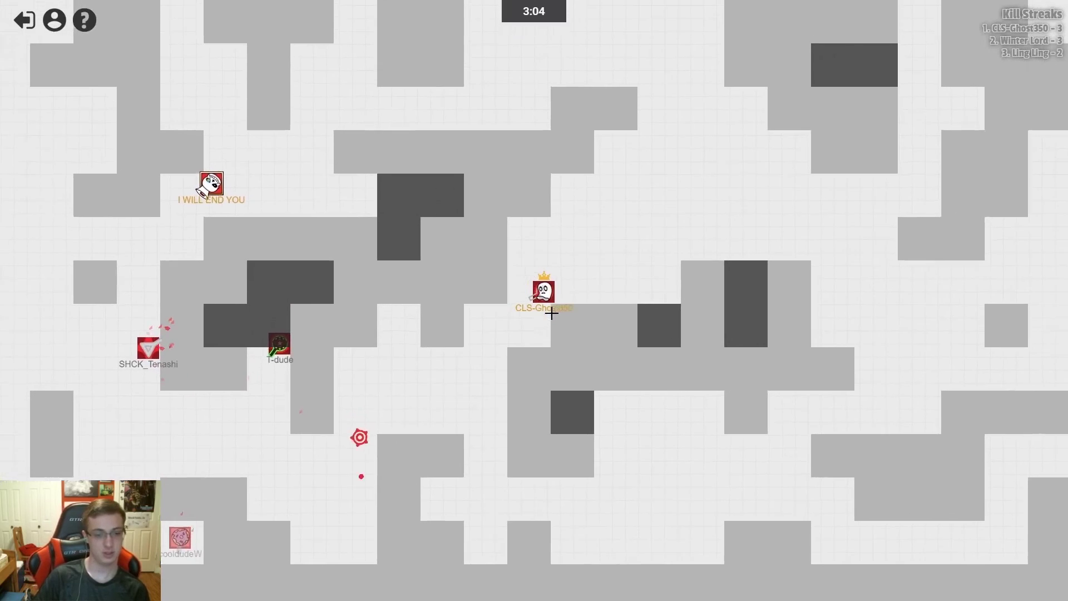